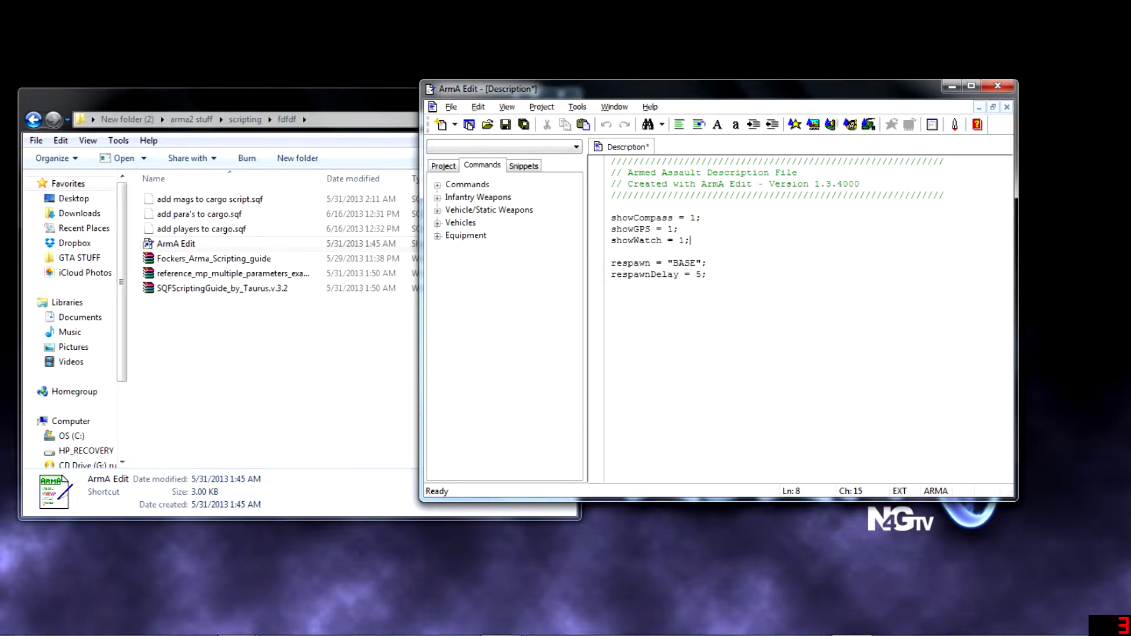
- Jump to the end of the description text and switch between file browser and editor
{"action": "key", "text": "ctrl+shift+End"}
{"action": "key", "text": "Up"}
{"action": "key", "text": "alt+space"}
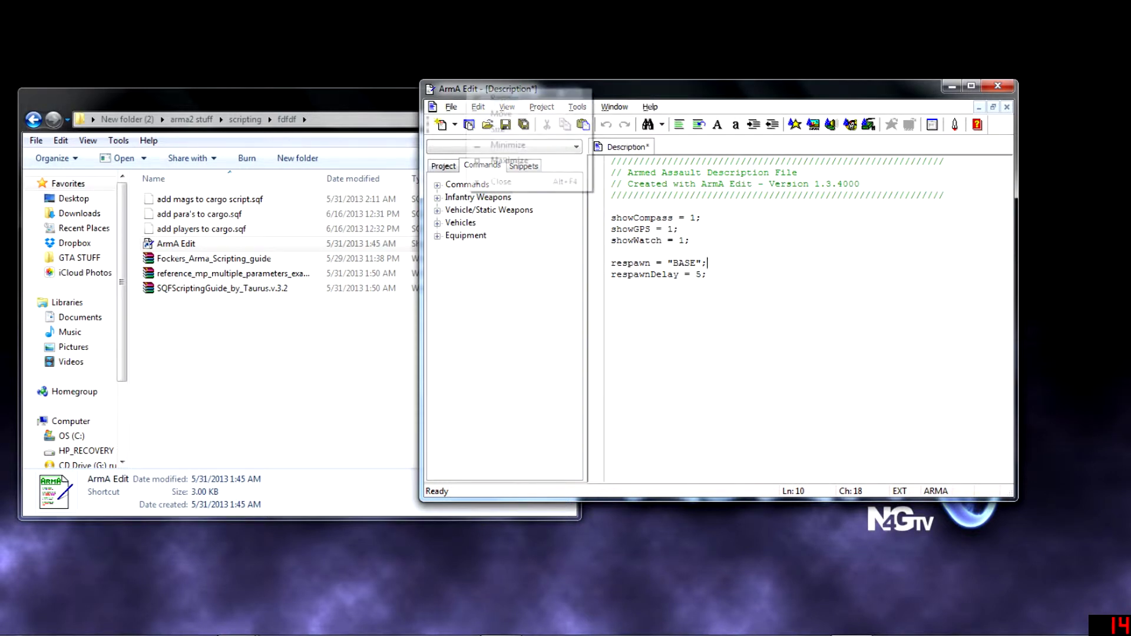
{"action": "key", "text": "Escape"}
{"action": "key", "text": "alt+Tab"}
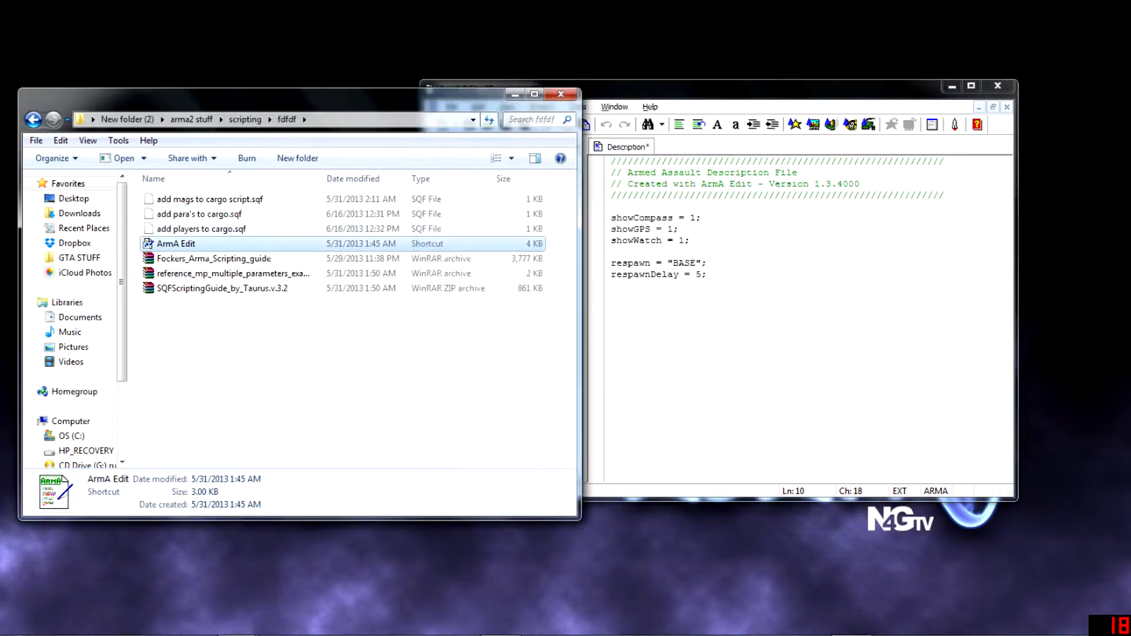
{"action": "key", "text": "alt+Tab"}
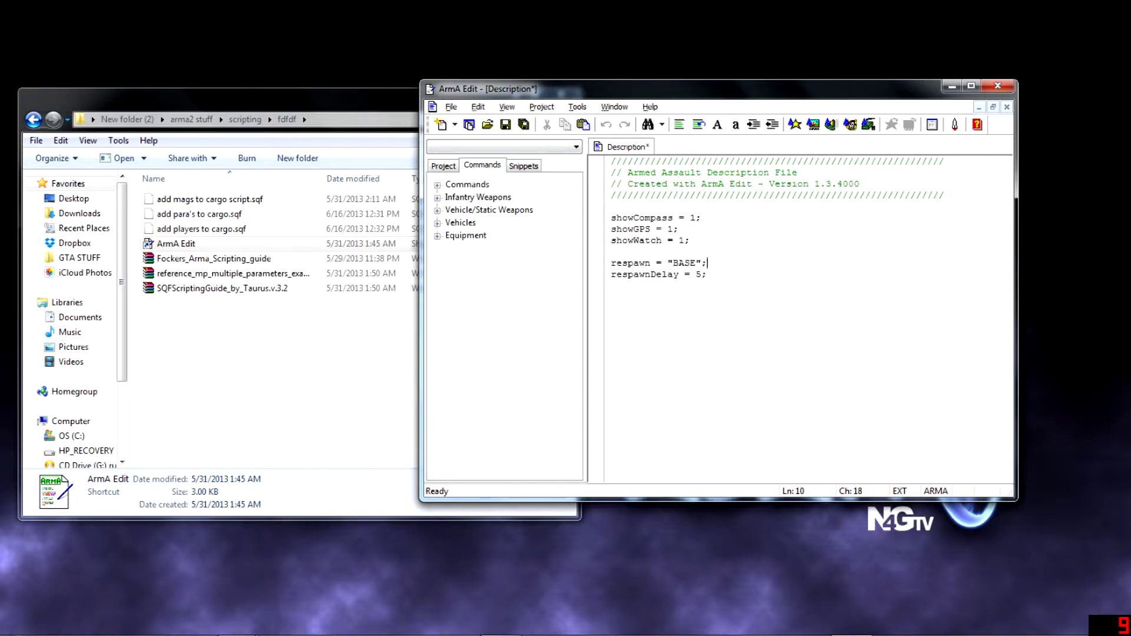
- Clear the text selection, then show the File menu's Wizard Created Files submenu
{"action": "mouse_move", "coordinate": [707, 263]}
{"action": "left_mouse_down"}
{"action": "mouse_move", "coordinate": [654, 177]}
{"action": "mouse_move", "coordinate": [678, 229]}
{"action": "left_mouse_up"}
{"action": "left_click", "coordinate": [678, 228]}
{"action": "left_click", "coordinate": [201, 230]}
{"action": "left_click", "coordinate": [679, 228]}
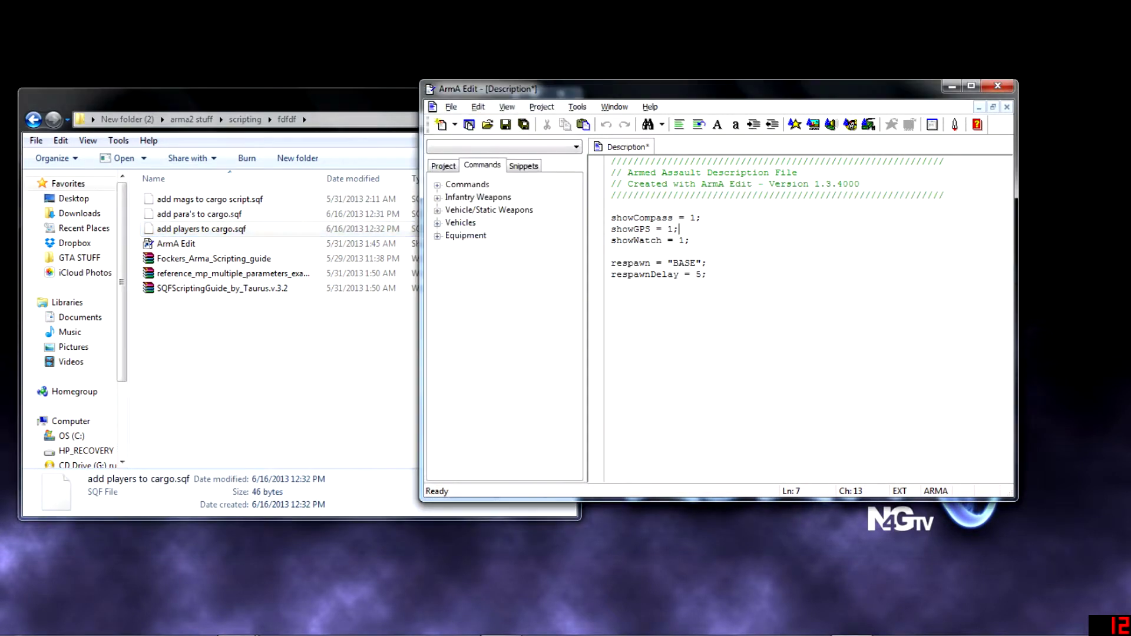
{"action": "left_click", "coordinate": [451, 107]}
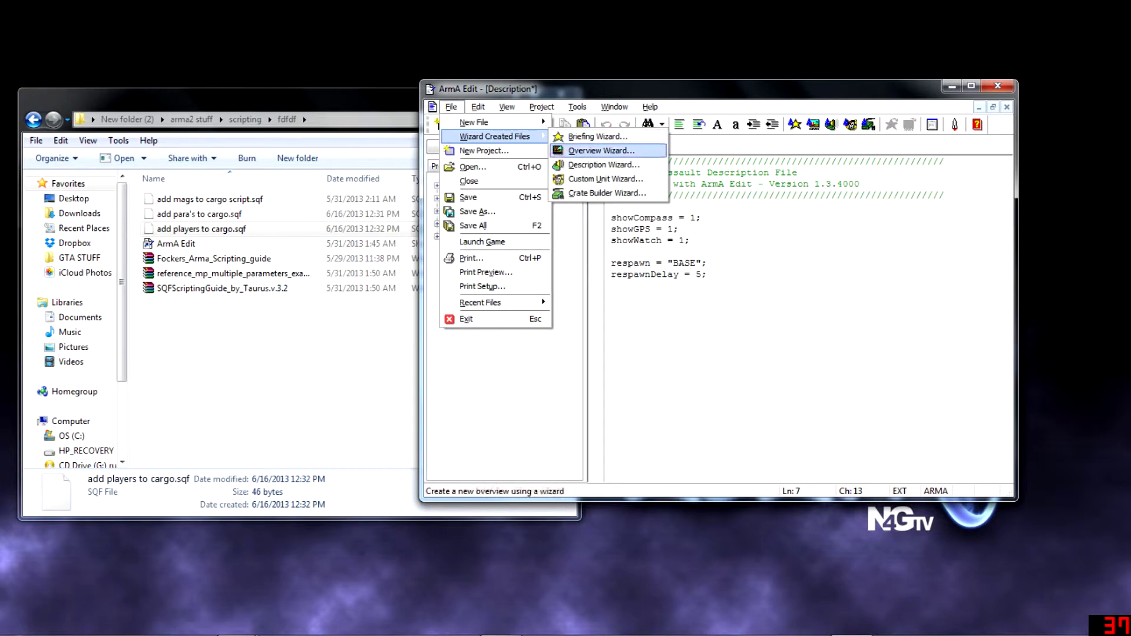
- In the Description Wizard, enable Unit Respawn, compass, GPS and watch, with RespawnDelay 5
{"action": "left_click", "coordinate": [600, 165]}
{"action": "left_click", "coordinate": [554, 143]}
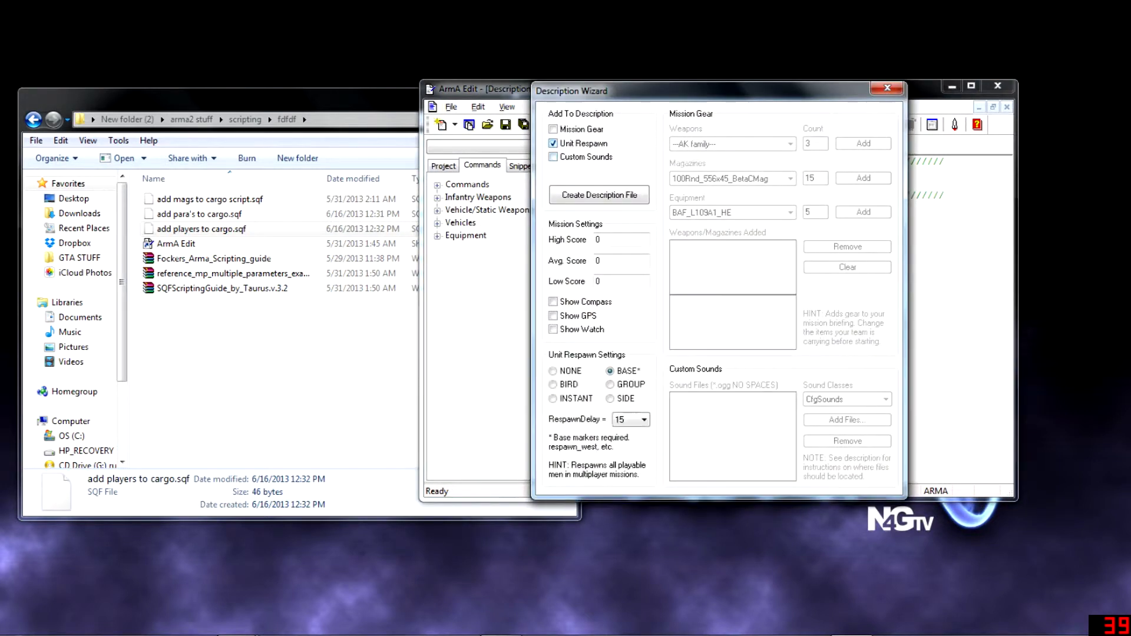
{"action": "left_click", "coordinate": [554, 315]}
{"action": "left_click", "coordinate": [554, 301]}
{"action": "left_click", "coordinate": [553, 329]}
{"action": "left_click", "coordinate": [643, 420]}
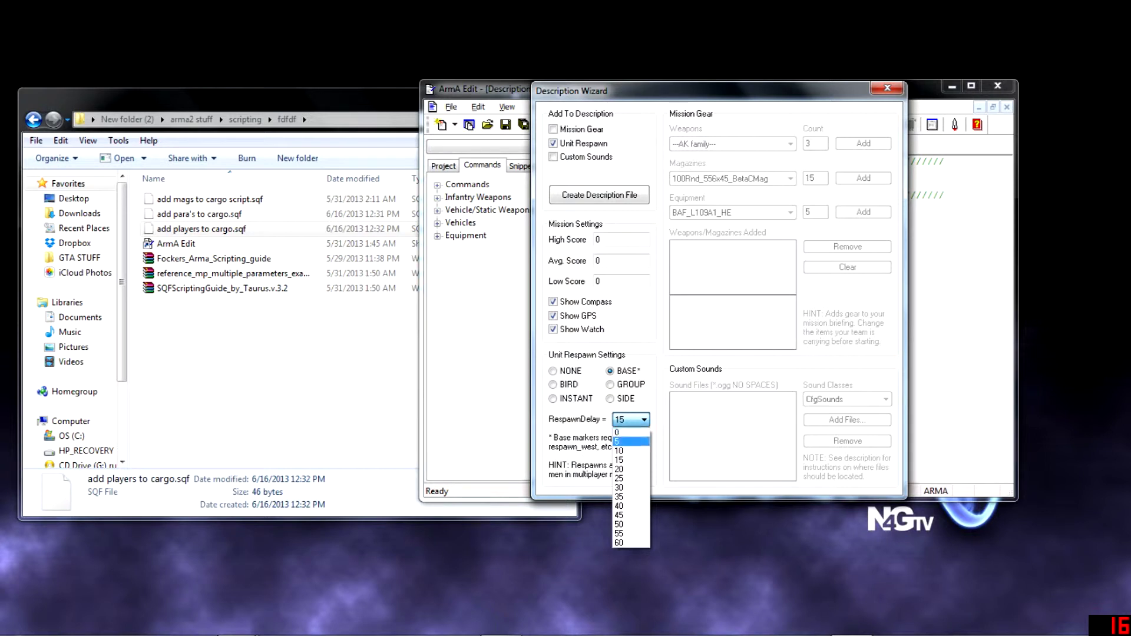
{"action": "left_click", "coordinate": [622, 441]}
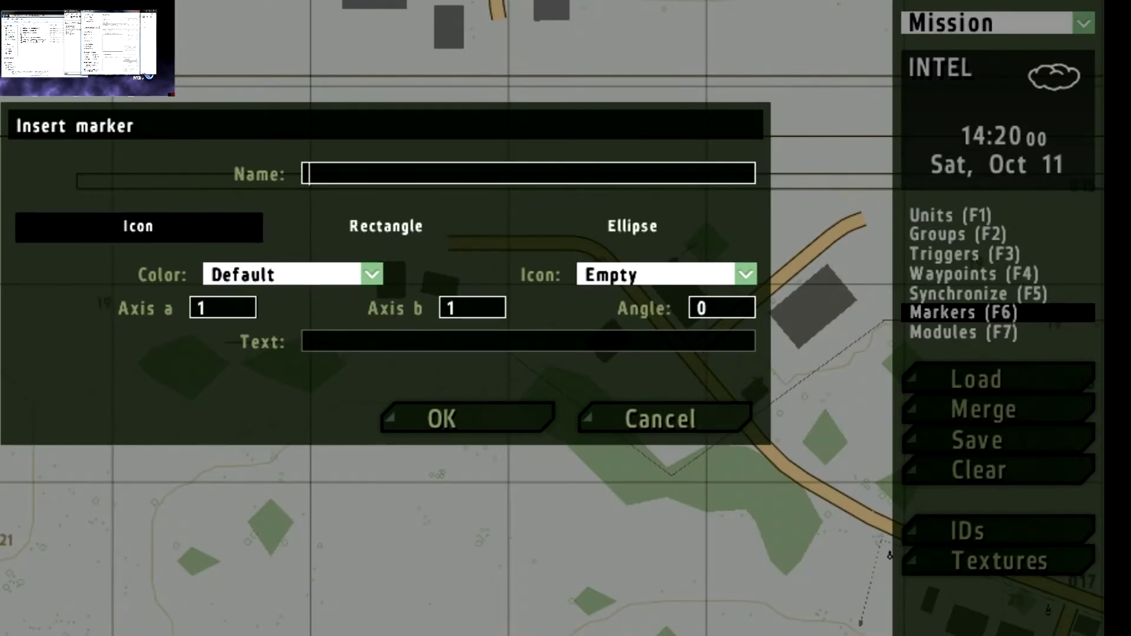
{"action": "type", "text": "respawn"}
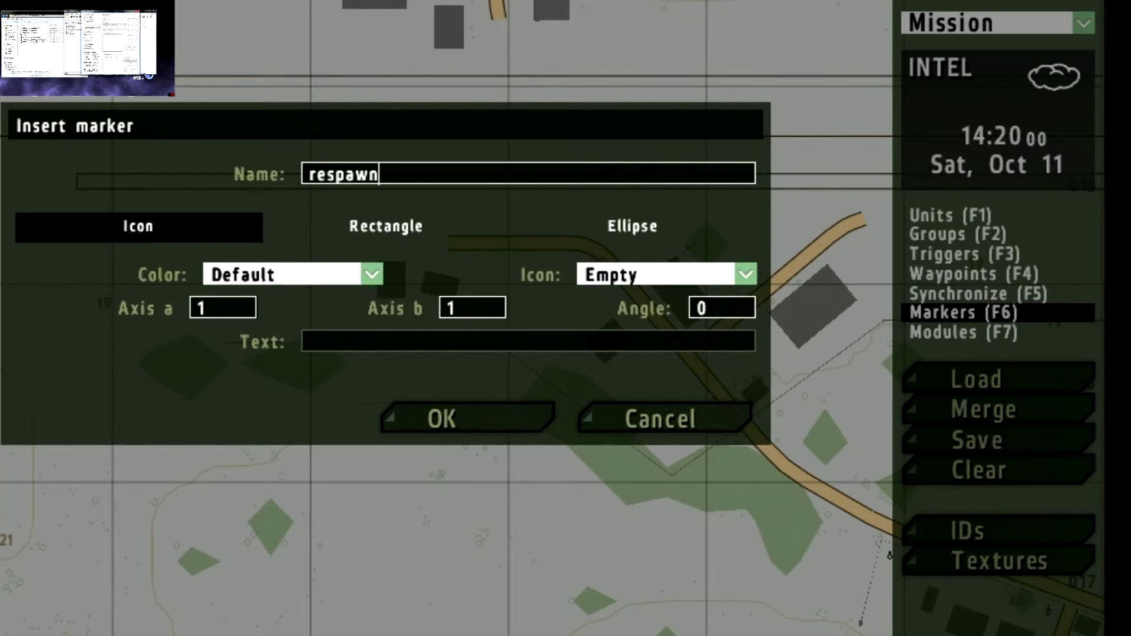
{"action": "type", "text": "_west"}
- Place the marker with Name respawn_west, then bring up the mission Save prompt
{"action": "key", "text": "shift+Home"}
{"action": "key", "text": "ctrl+c"}
{"action": "key", "text": "Tab"}
{"action": "key", "text": "ctrl+v"}
{"action": "key", "text": "Tab"}
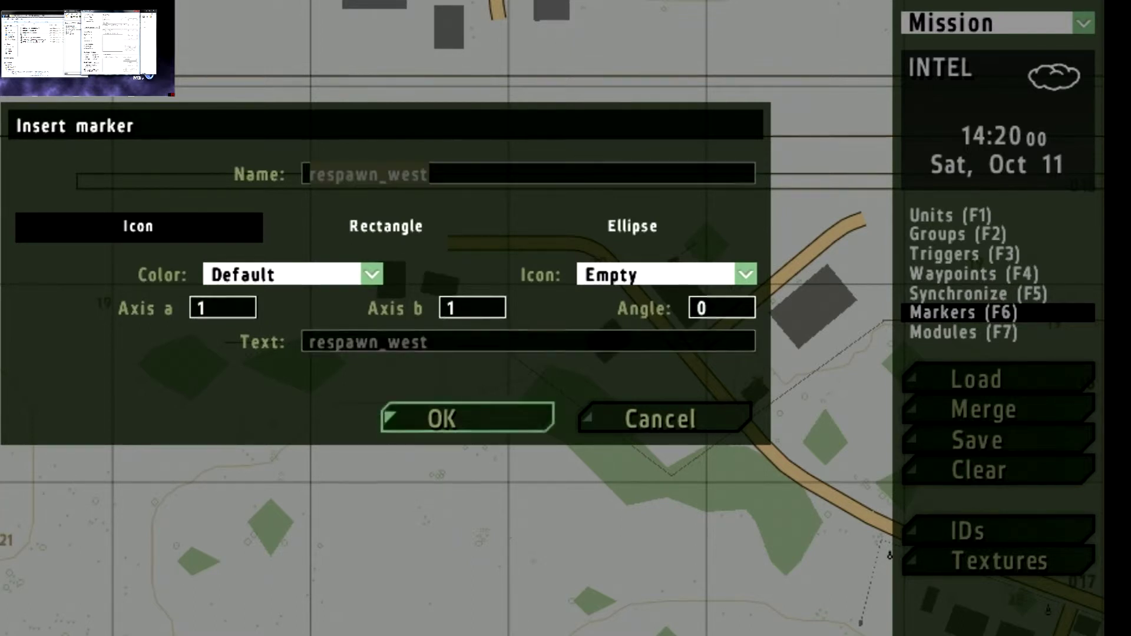
{"action": "key", "text": "Return"}
{"action": "scroll", "coordinate": [301, 113], "scroll_direction": "up", "scroll_amount": 5}
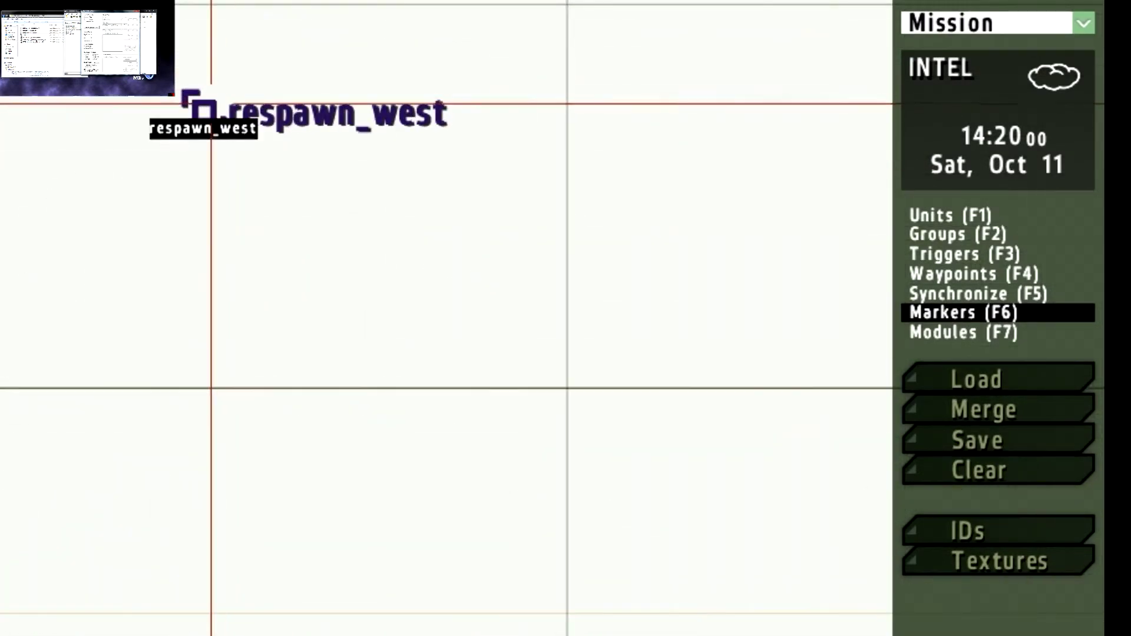
{"action": "left_click", "coordinate": [977, 439]}
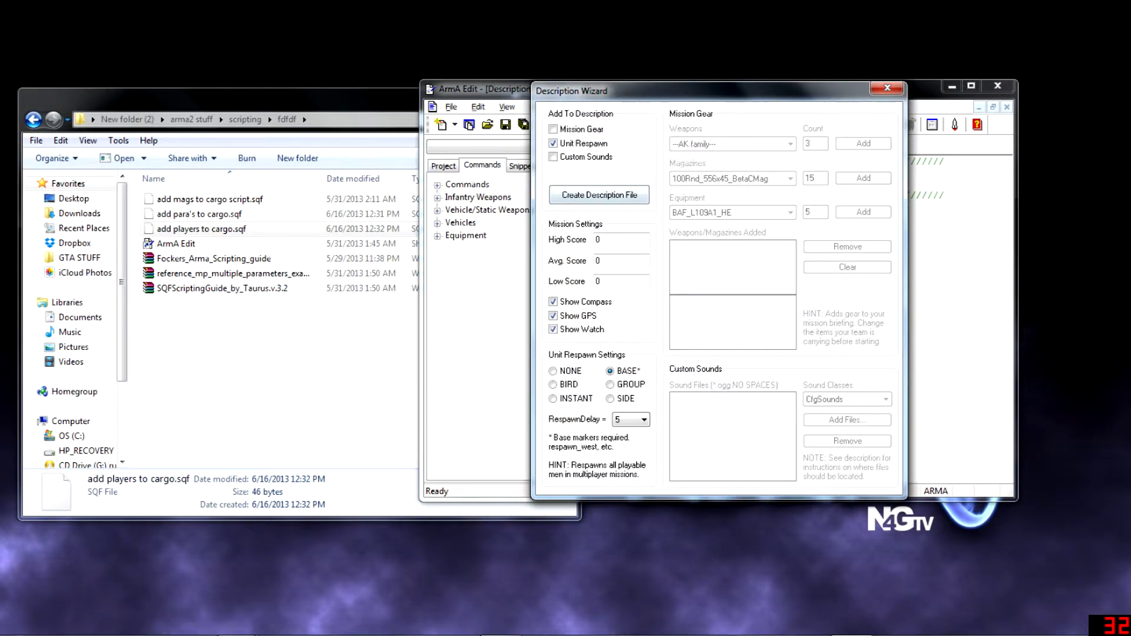
- Create the description file, accept the success message, then dismiss the Save As dialog
{"action": "key", "text": "Return"}
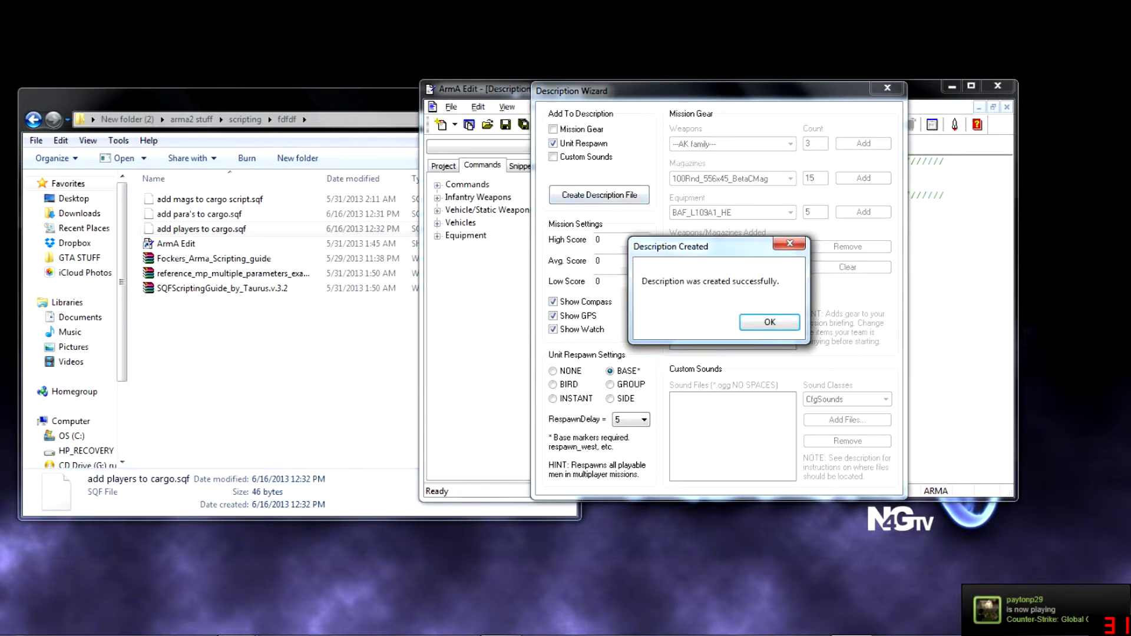
{"action": "key", "text": "Return"}
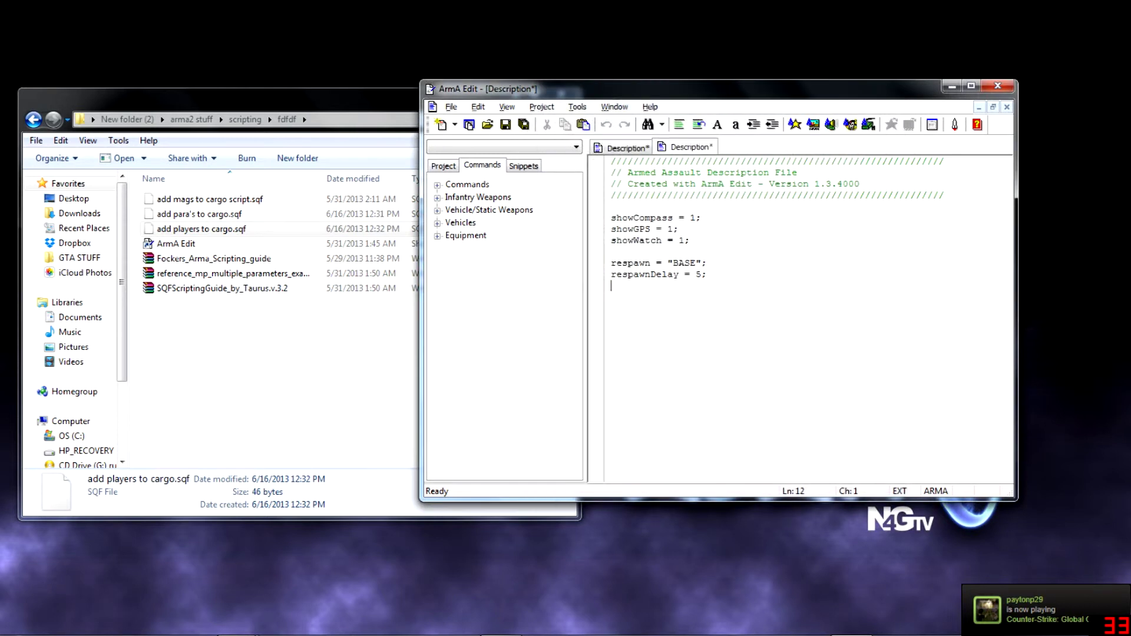
{"action": "key", "text": "alt+f"}
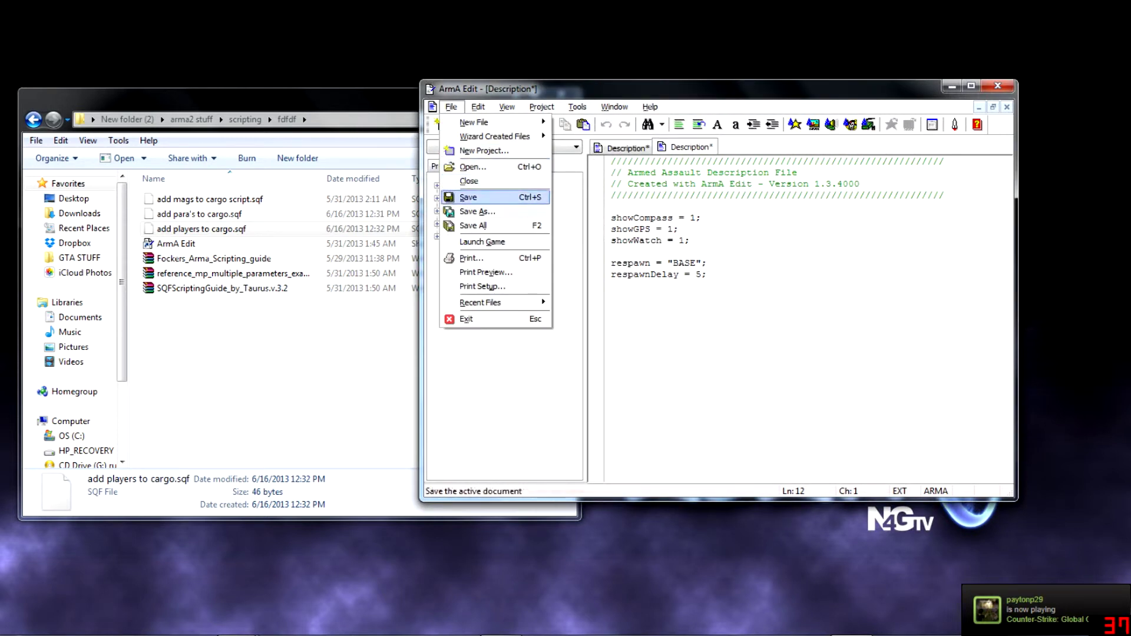
{"action": "key", "text": "Return"}
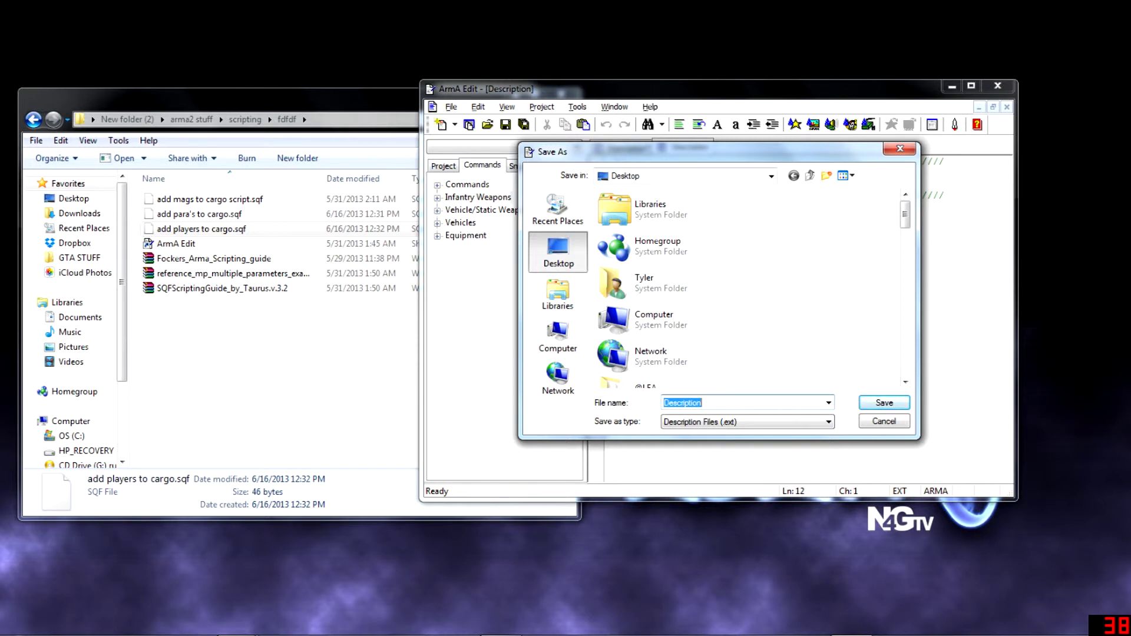
{"action": "key", "text": "Return"}
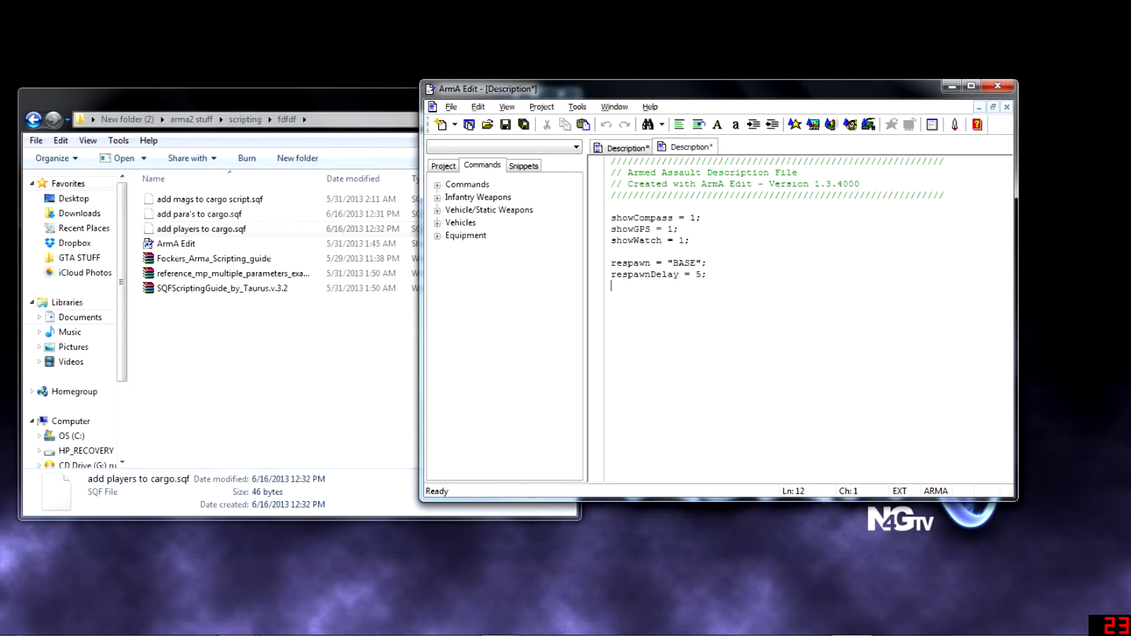
- Go through ArmA 2 Other Profiles > profile > MPMissions > sniping%20chanllenge.Takistan and select Description.ext
{"action": "double_click", "coordinate": [177, 313]}
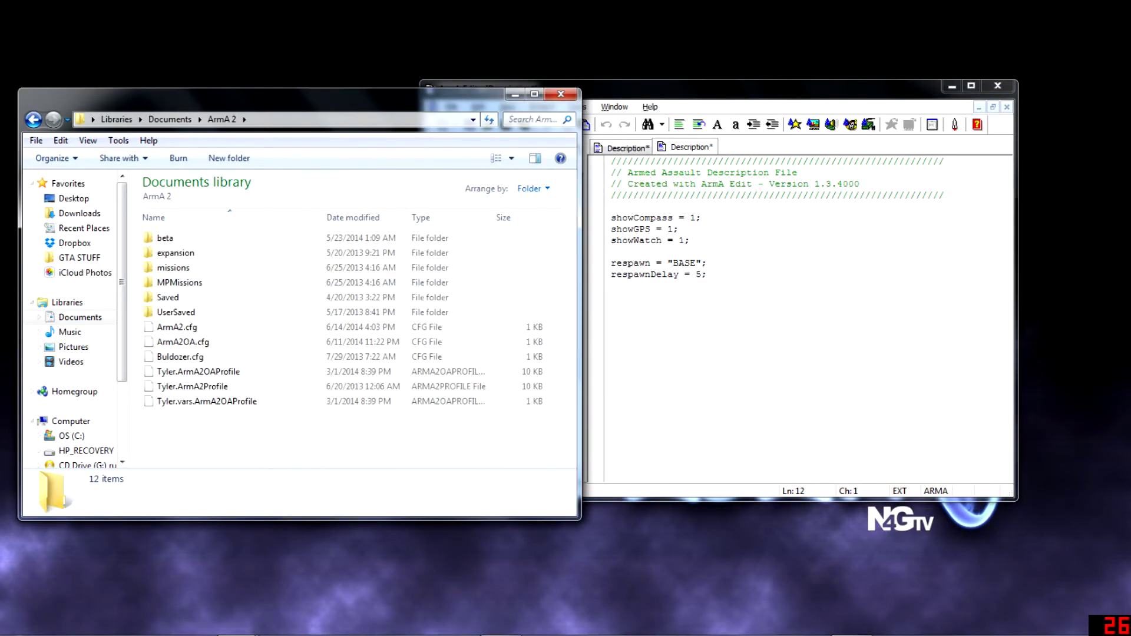
{"action": "key", "text": "BackSpace"}
{"action": "key", "text": "Down"}
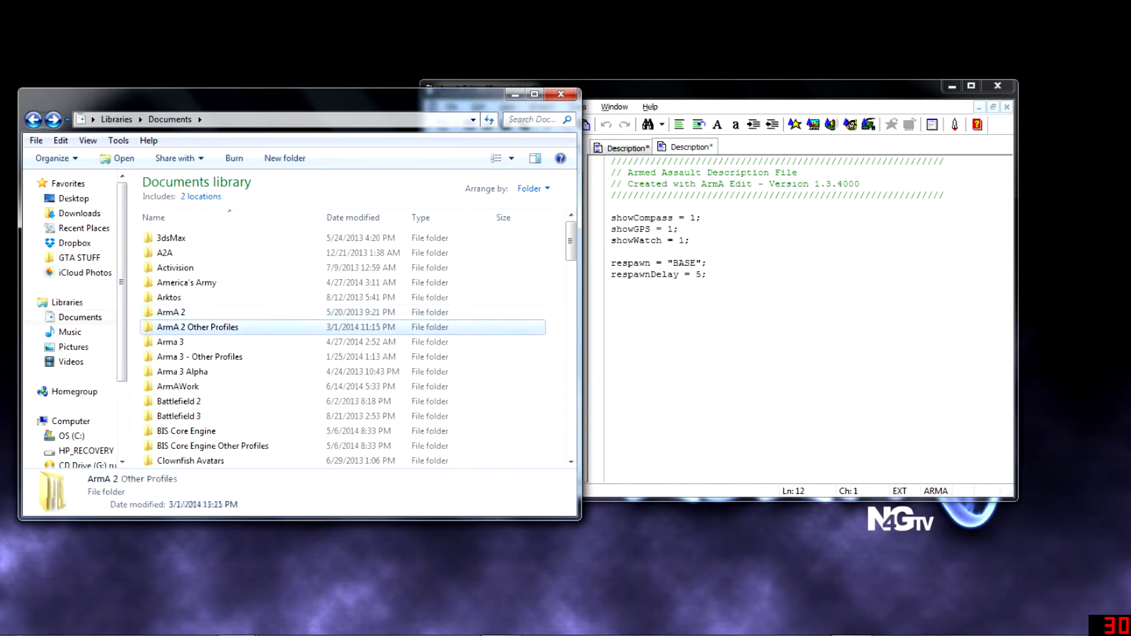
{"action": "key", "text": "Return"}
{"action": "type", "text": "tray2"}
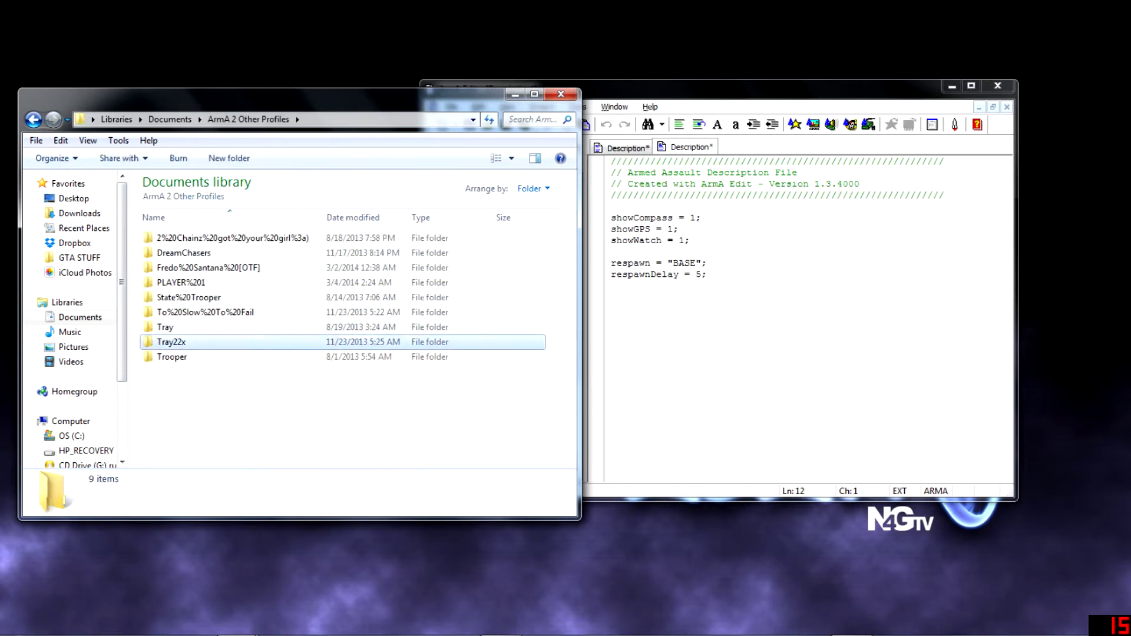
{"action": "key", "text": "Return"}
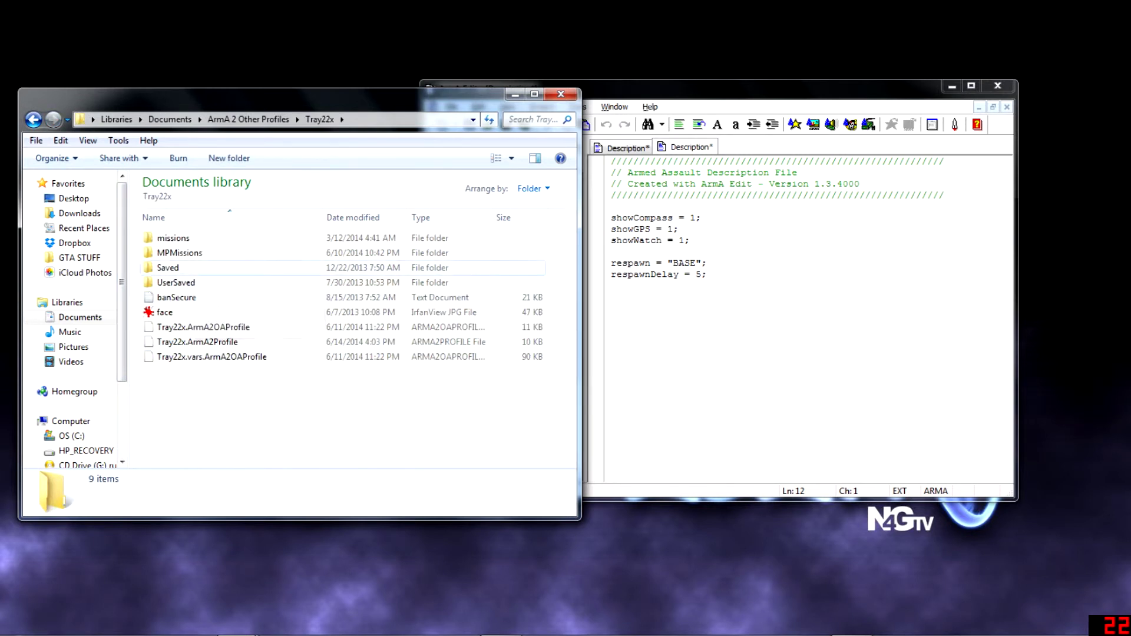
{"action": "type", "text": "mp"}
{"action": "key", "text": "Return"}
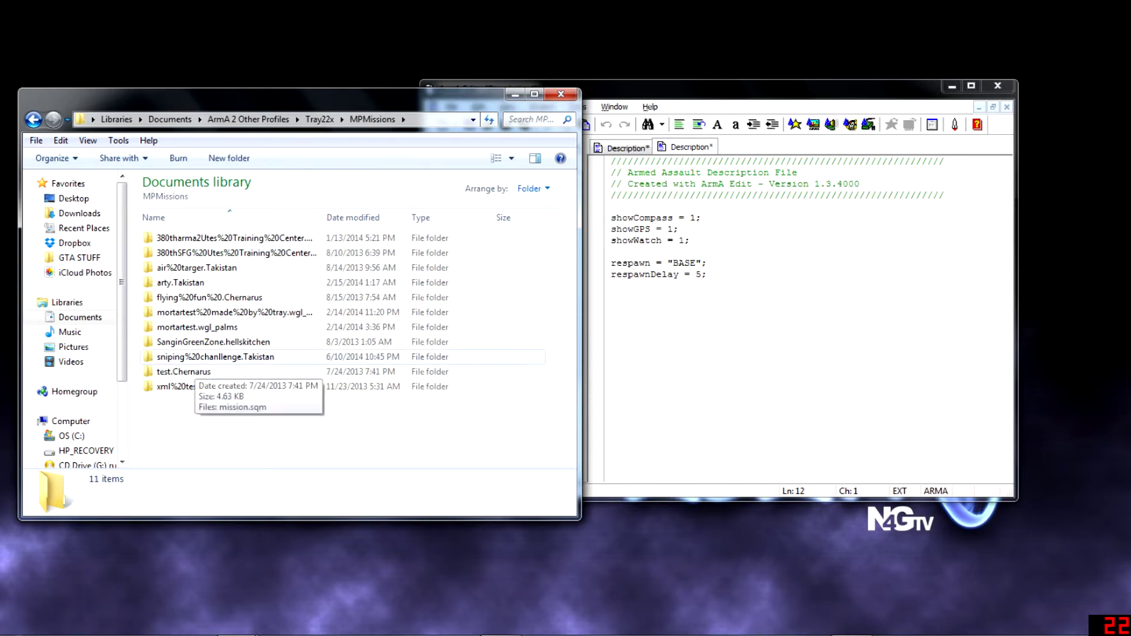
{"action": "type", "text": "sn"}
{"action": "key", "text": "Return"}
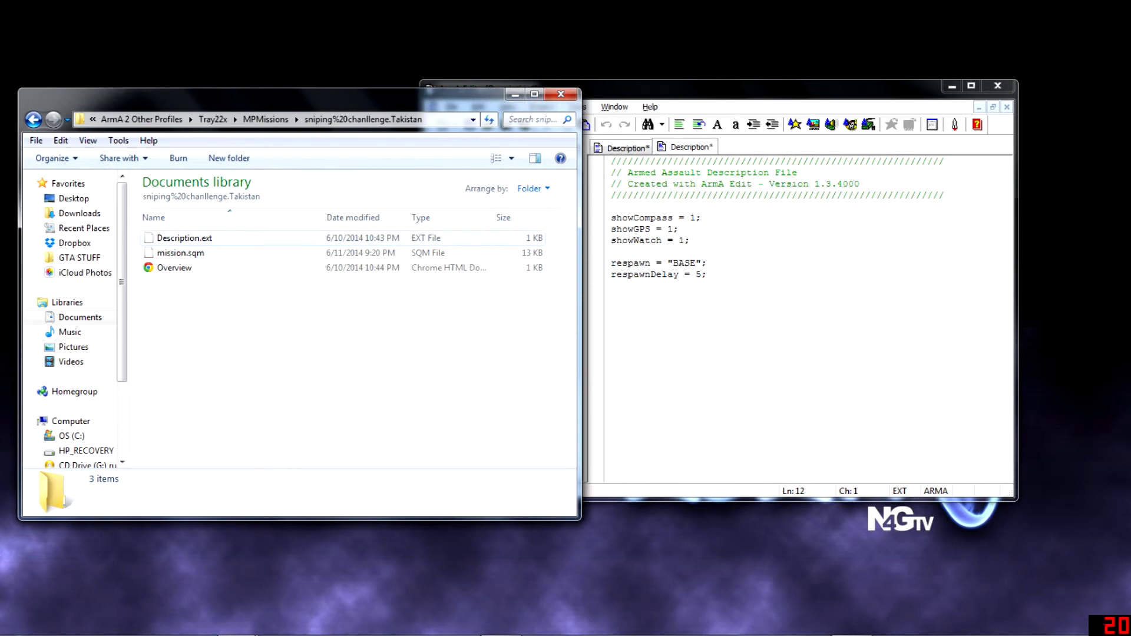
{"action": "key", "text": "d"}
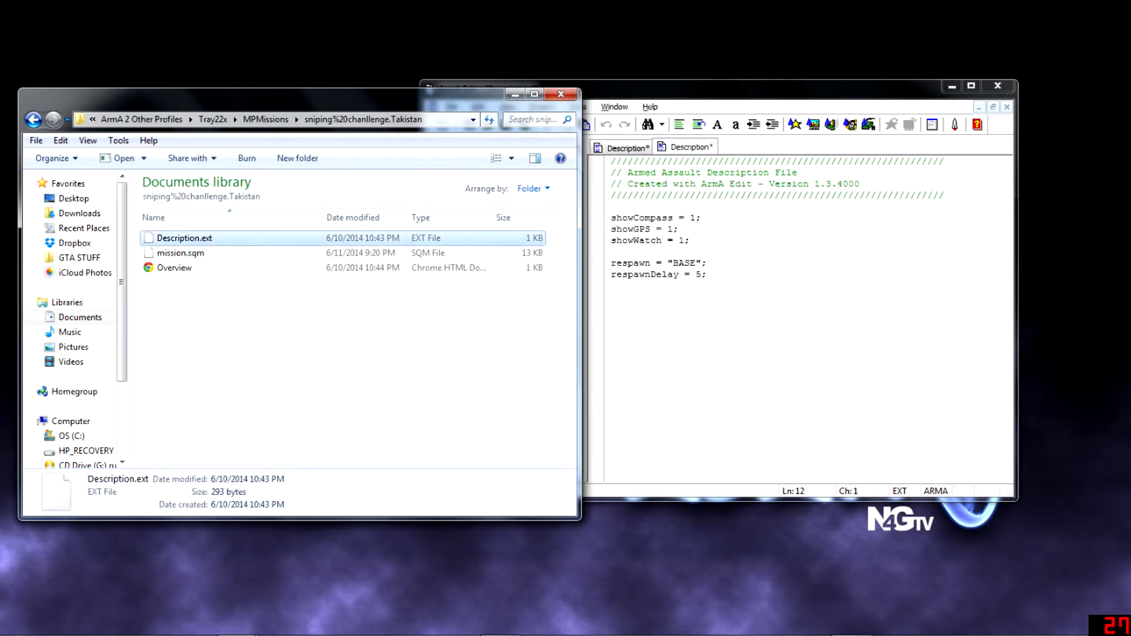